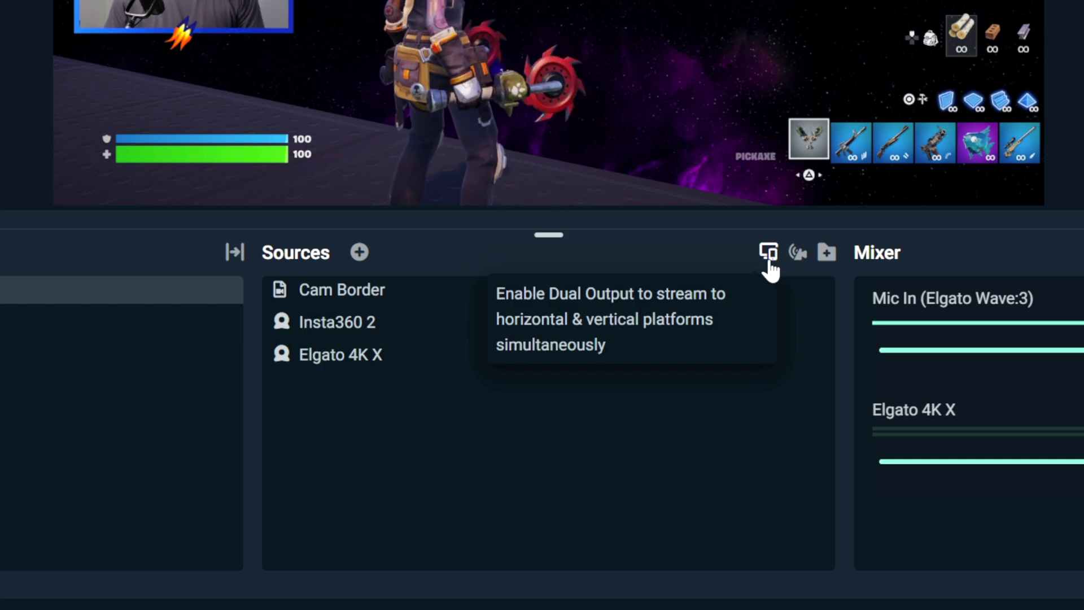
# Enable dual output and set the vertical canvas Base and Output Resolution to 1080x1920
pyautogui.click(769, 253)
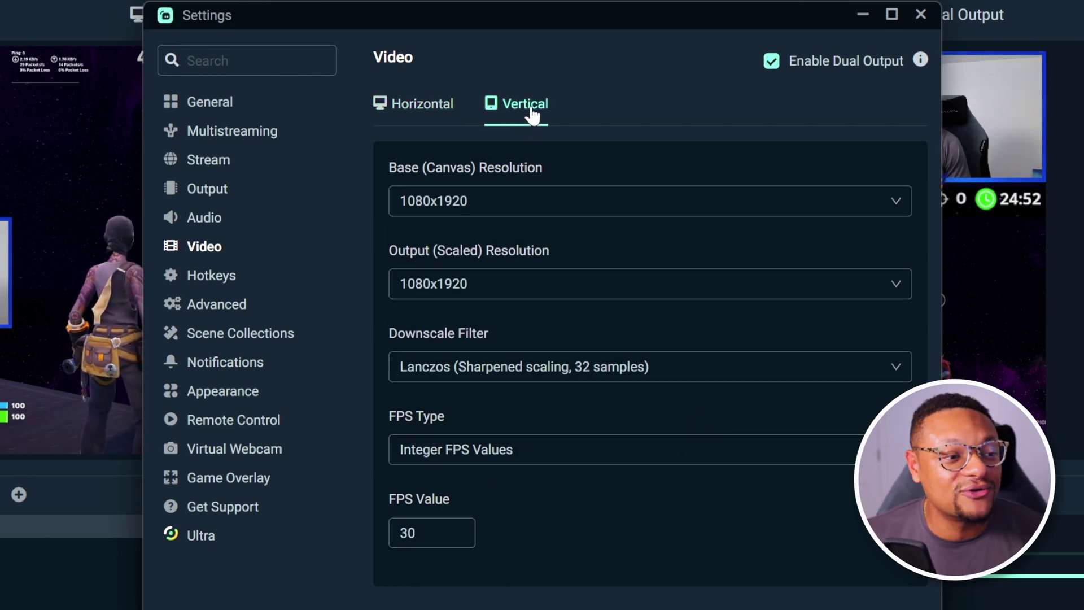
pyautogui.click(563, 207)
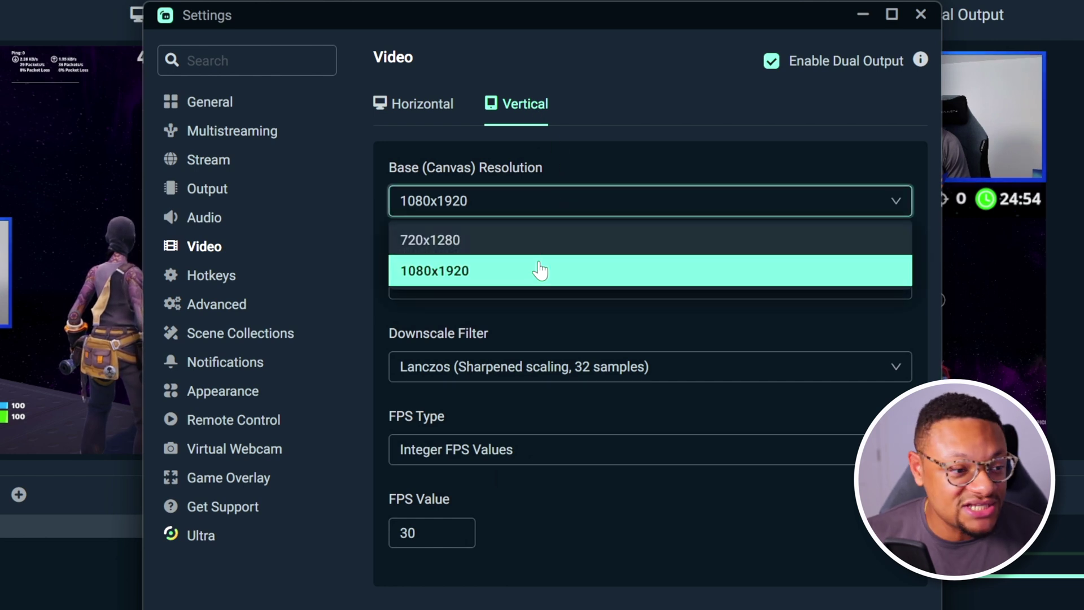
pyautogui.click(626, 184)
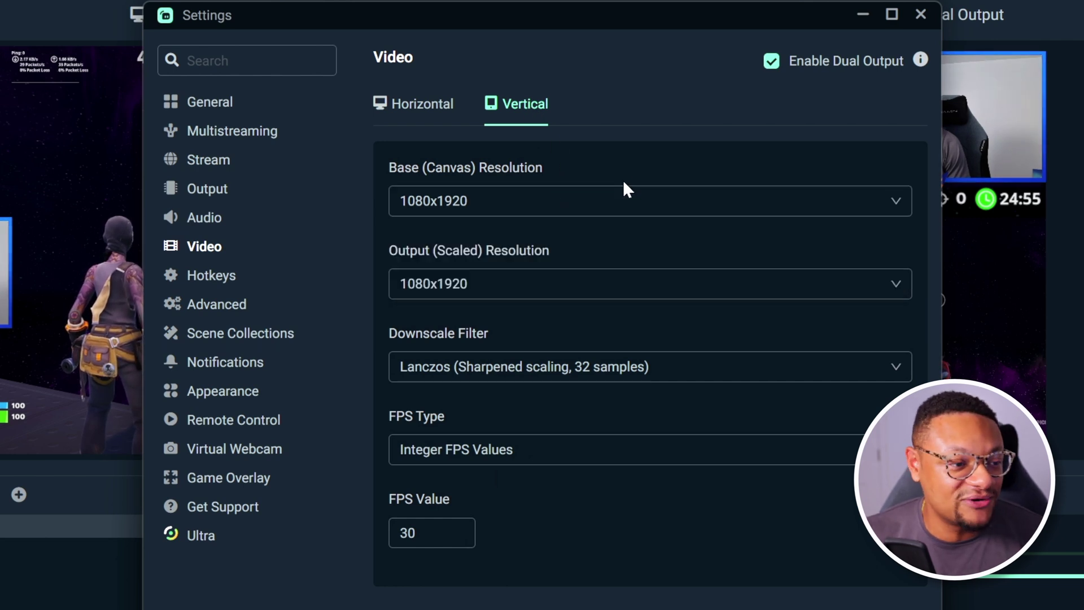
pyautogui.click(571, 291)
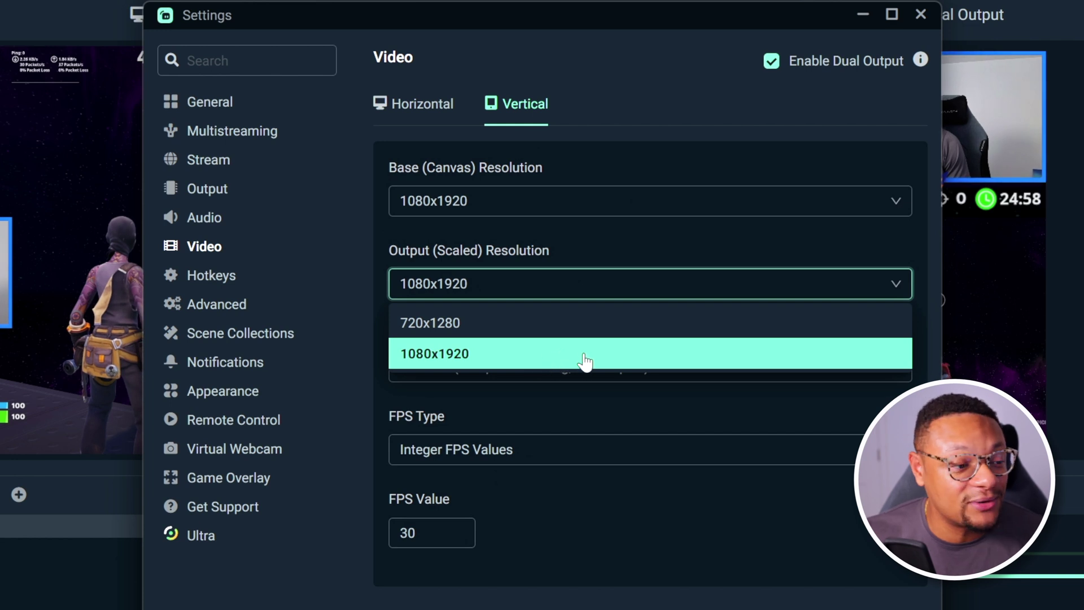
pyautogui.click(615, 144)
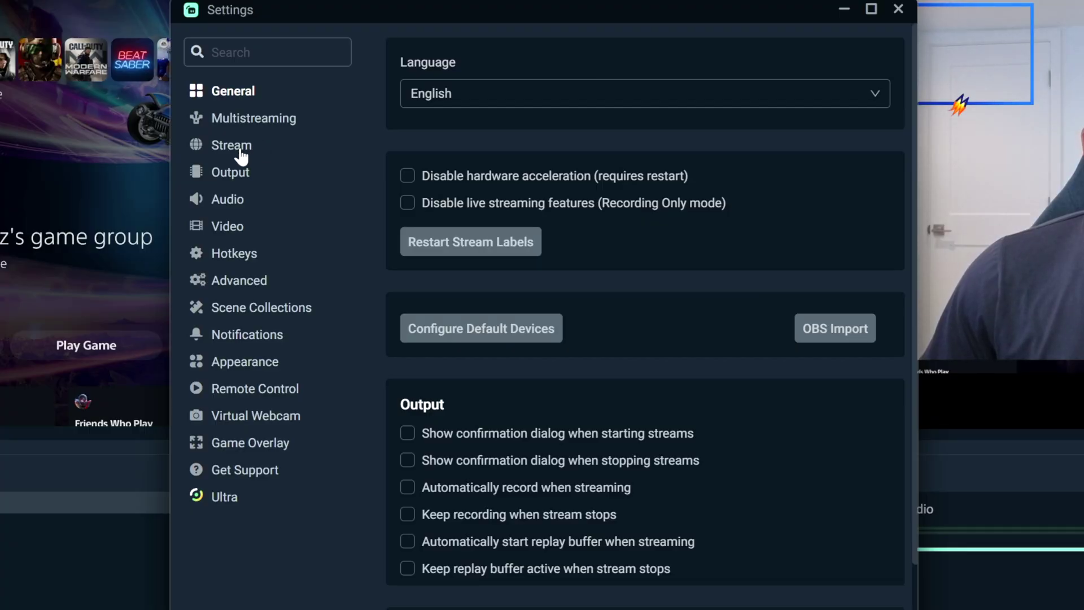
# Go to the Stream settings page and scroll down to Stream Destinations
pyautogui.click(240, 148)
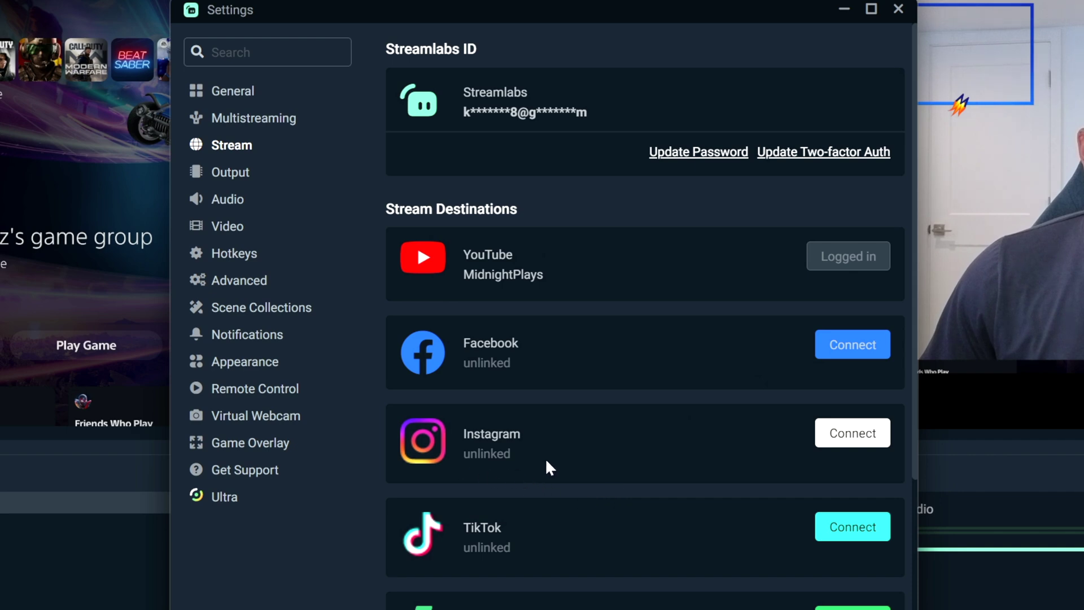
pyautogui.scroll(-3, 510, 379)
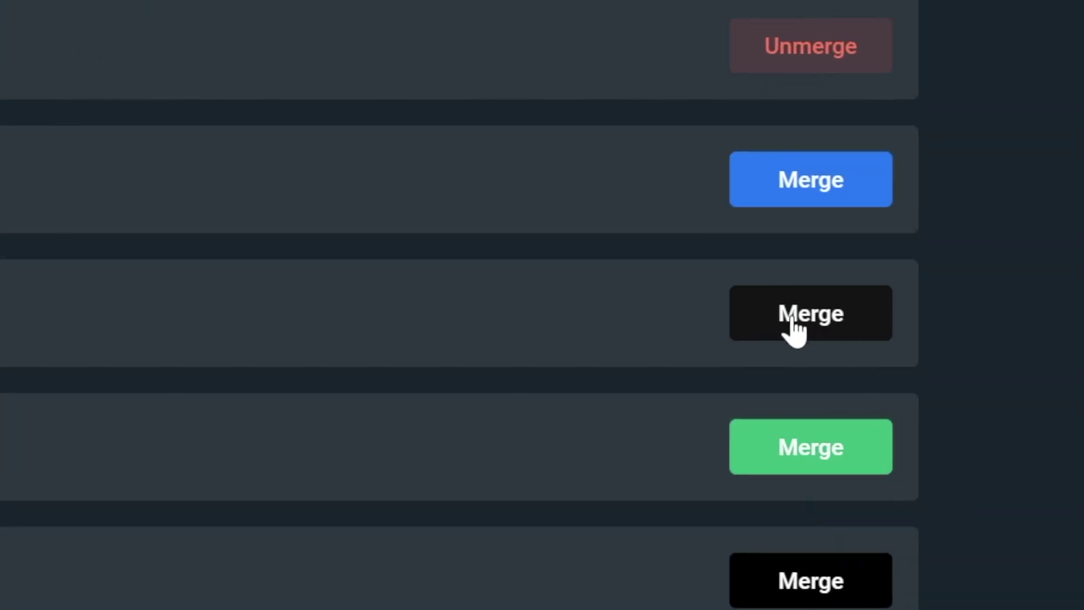
# Merge the TikTok account from the Dashboard Platforms page
pyautogui.click(797, 334)
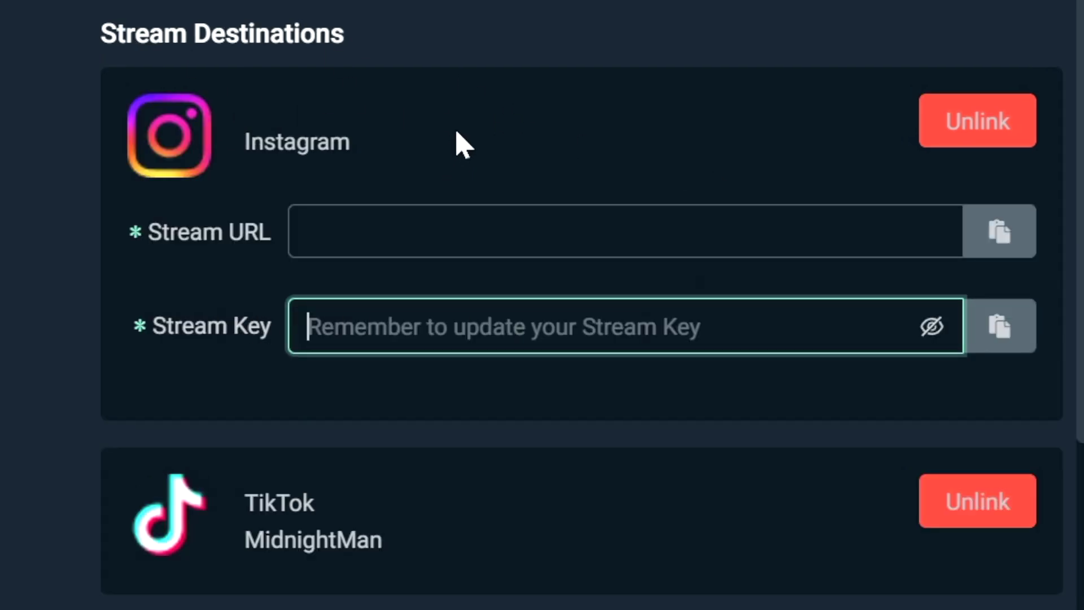
# Leave the empty Instagram stream key field and close Settings with Done
pyautogui.click(735, 120)
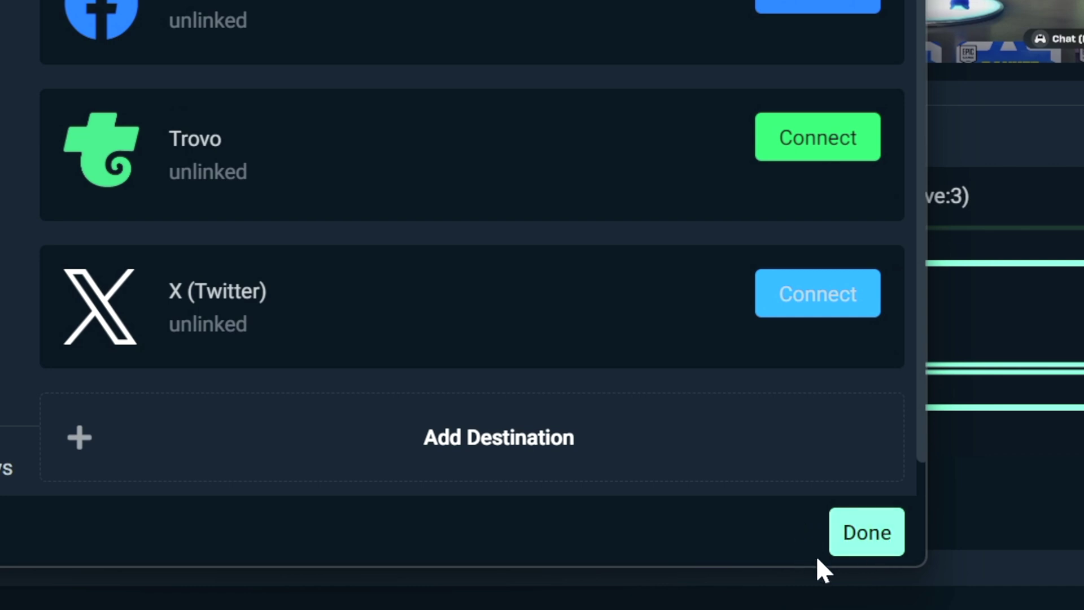
pyautogui.click(862, 556)
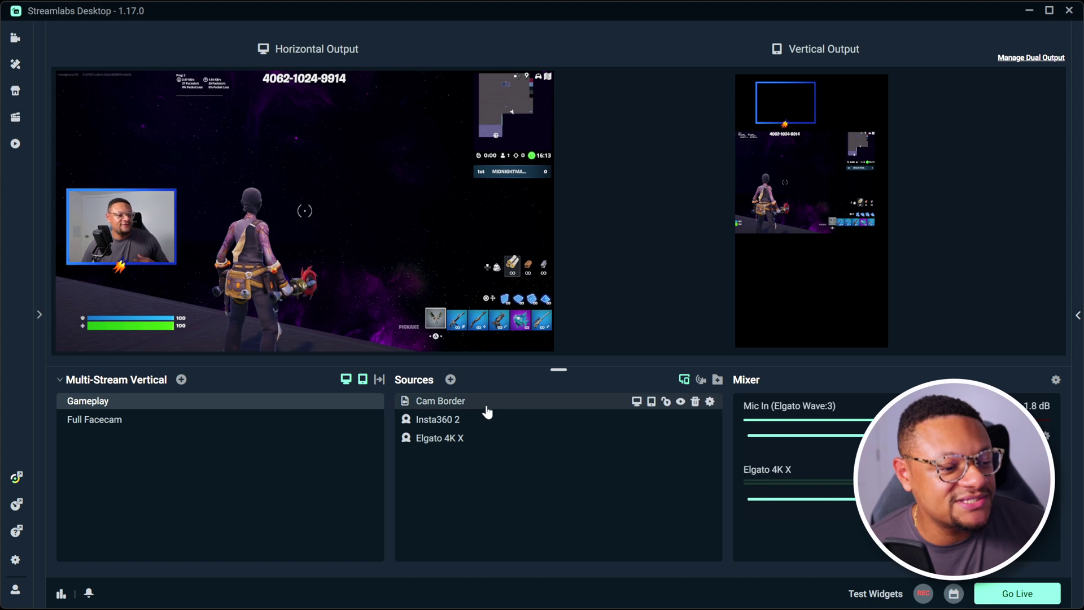
# Select the Insta360 2, Elgato 4K X and Cam Border sources, then toggle Cam Border's vertical visibility
pyautogui.click(487, 421)
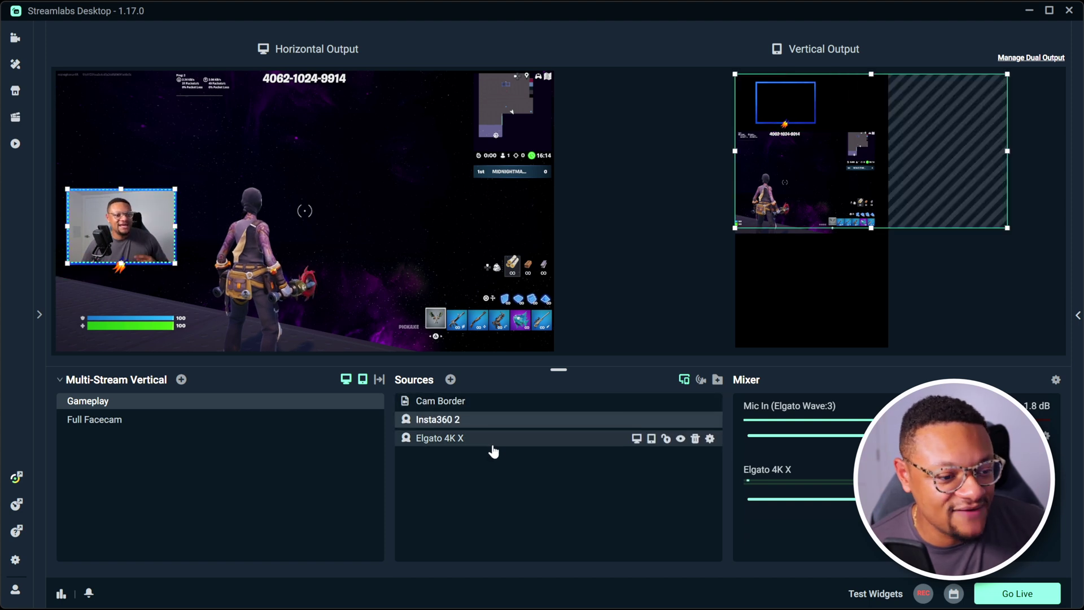
pyautogui.click(492, 446)
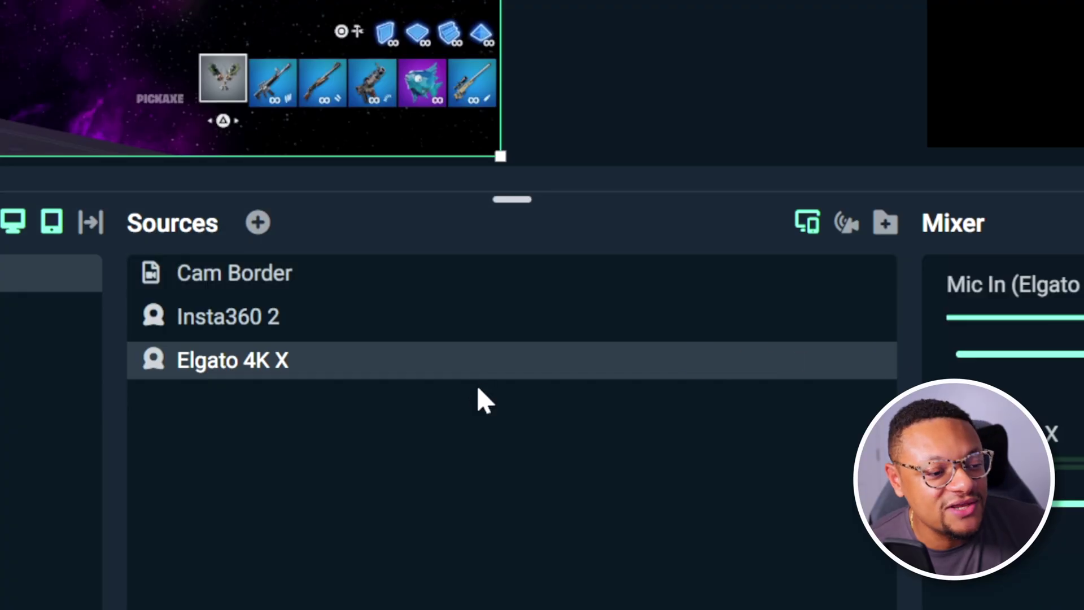
pyautogui.moveTo(495, 275)
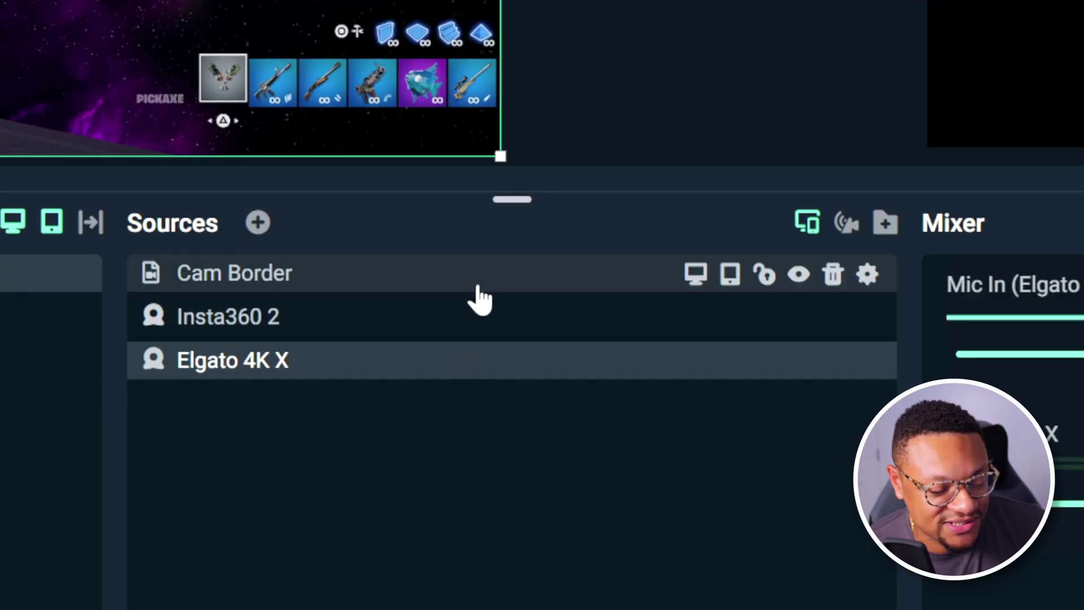
pyautogui.click(462, 284)
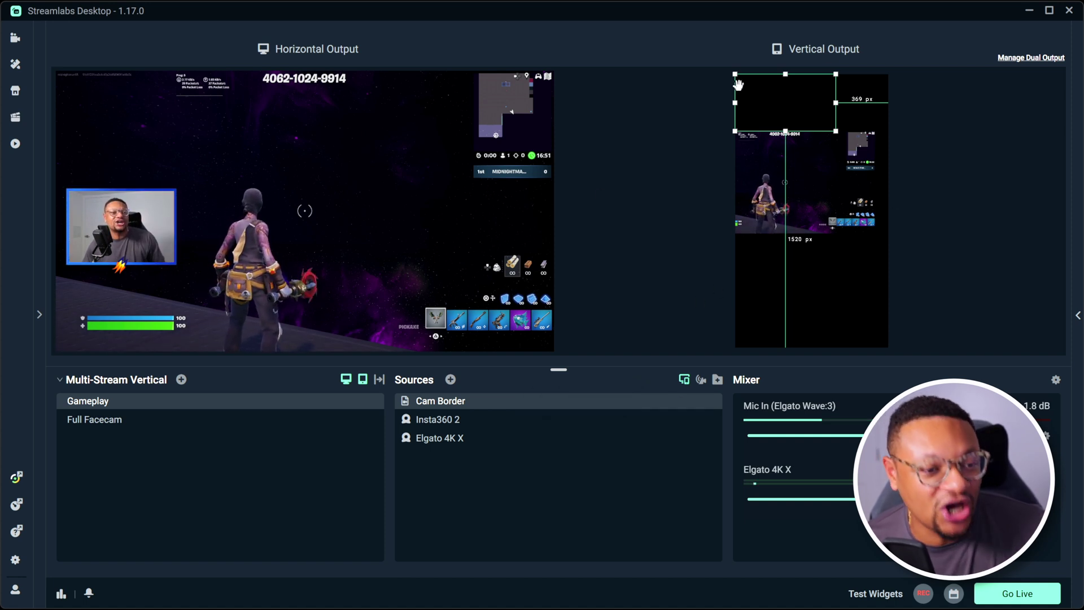
pyautogui.click(682, 121)
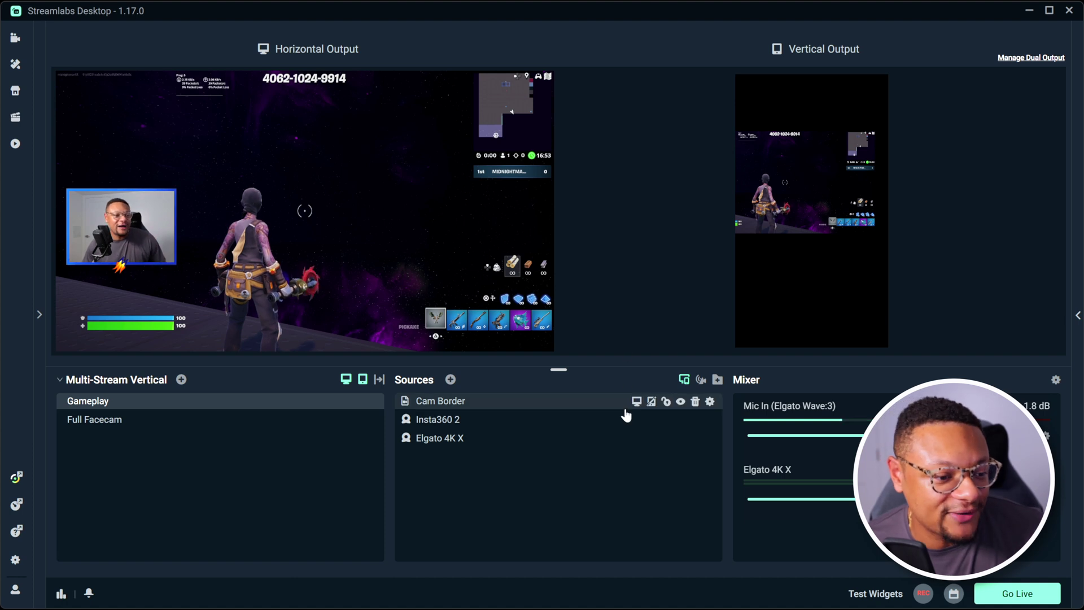
pyautogui.click(636, 402)
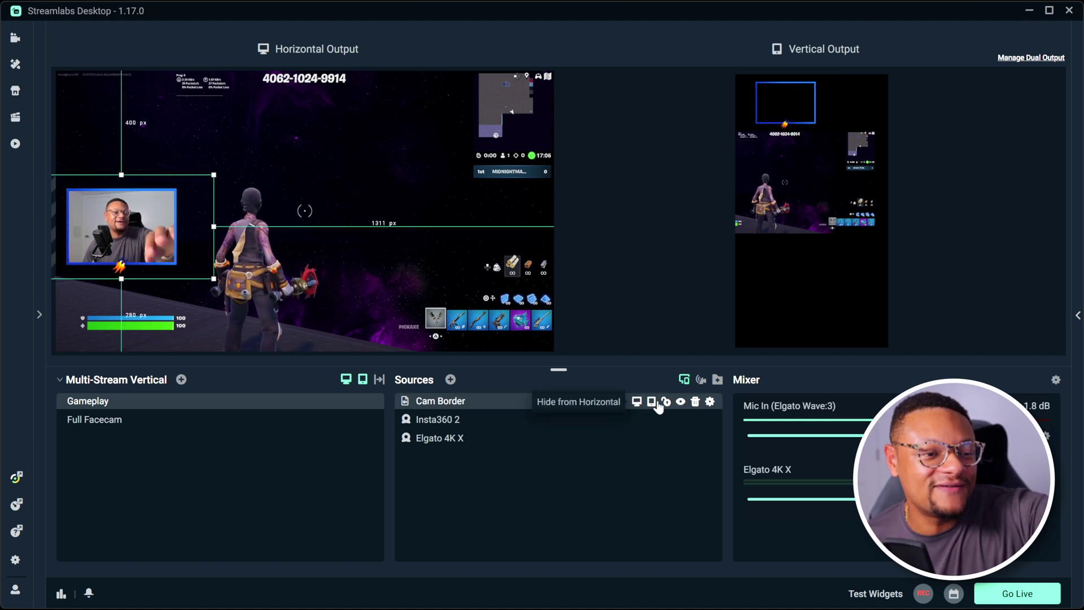
# Show the Insta360 2 webcam in the Vertical Output alongside the Cam Border frame
pyautogui.click(655, 250)
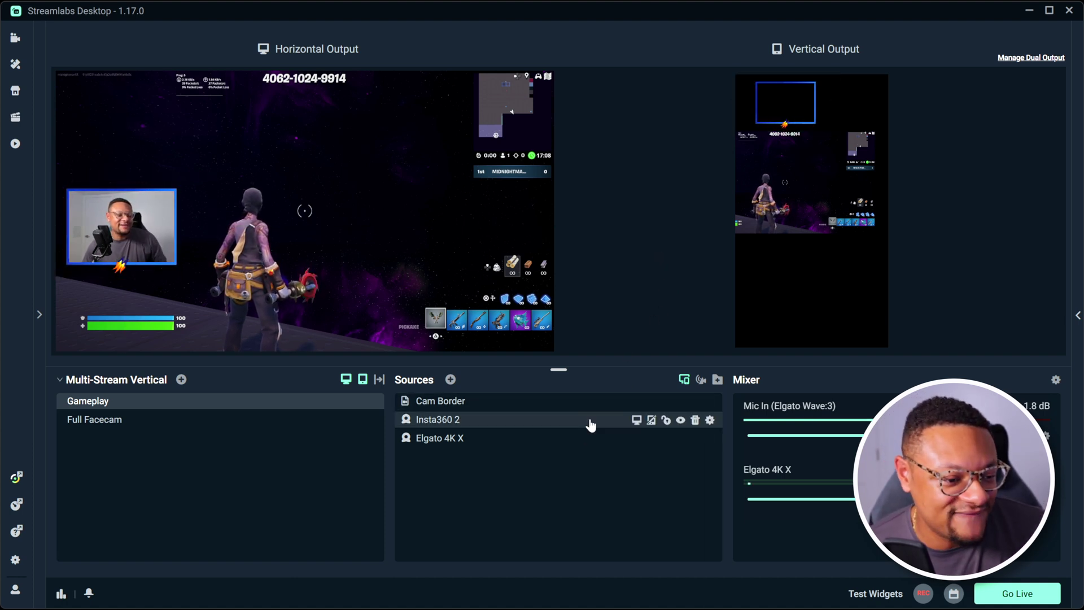
pyautogui.click(651, 421)
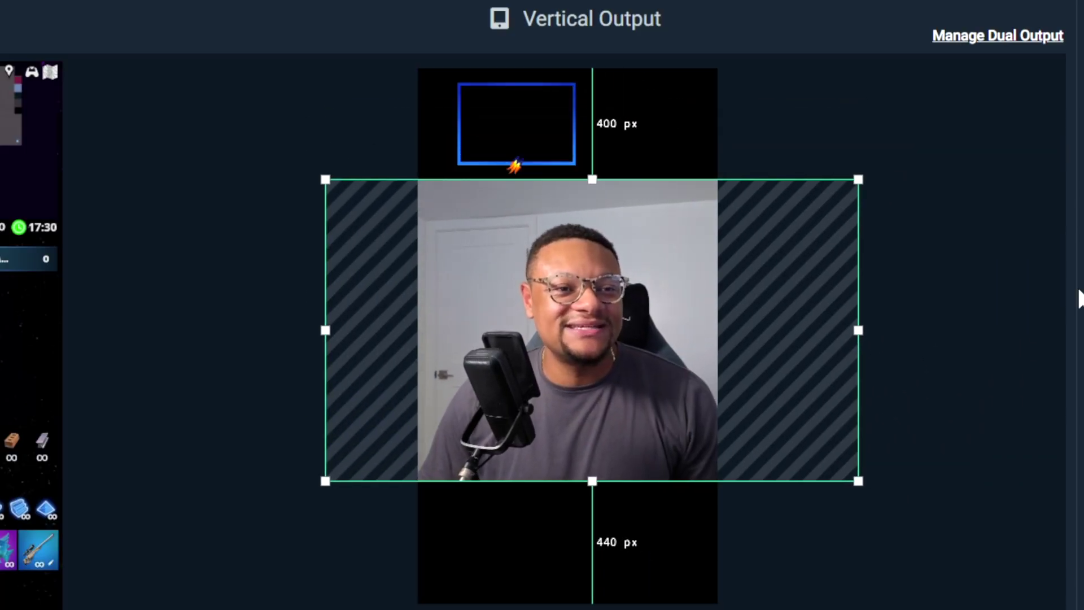
# Resize and drag the Insta360 2 webcam to fill the blue border frame at the vertical canvas top
pyautogui.moveTo(862, 182); pyautogui.dragTo(627, 267)
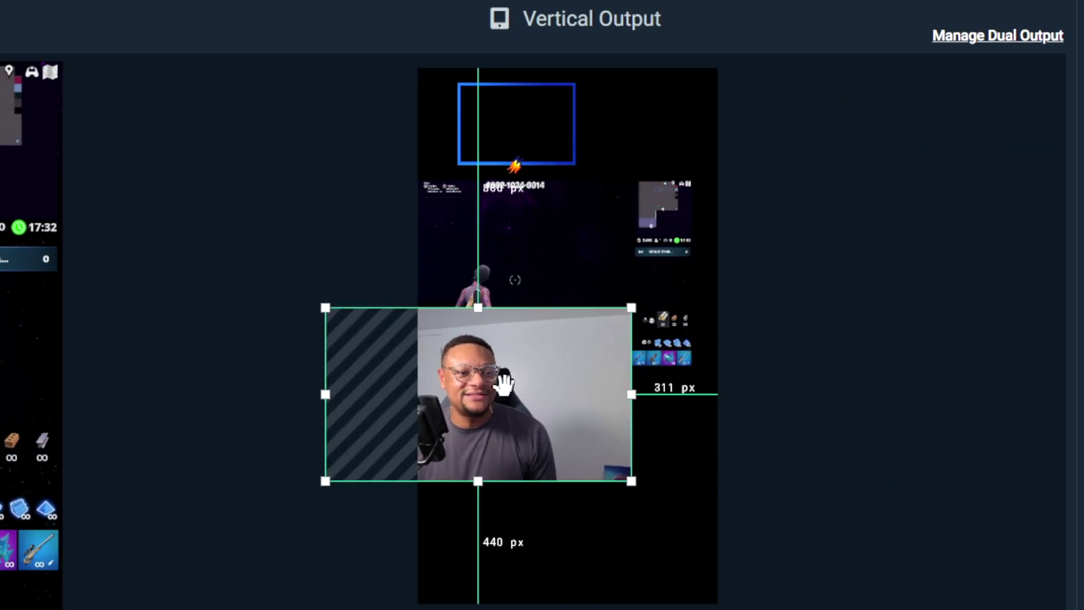
pyautogui.moveTo(503, 385); pyautogui.dragTo(566, 187)
pyautogui.moveTo(694, 281); pyautogui.dragTo(640, 252)
pyautogui.moveTo(548, 205); pyautogui.dragTo(576, 163)
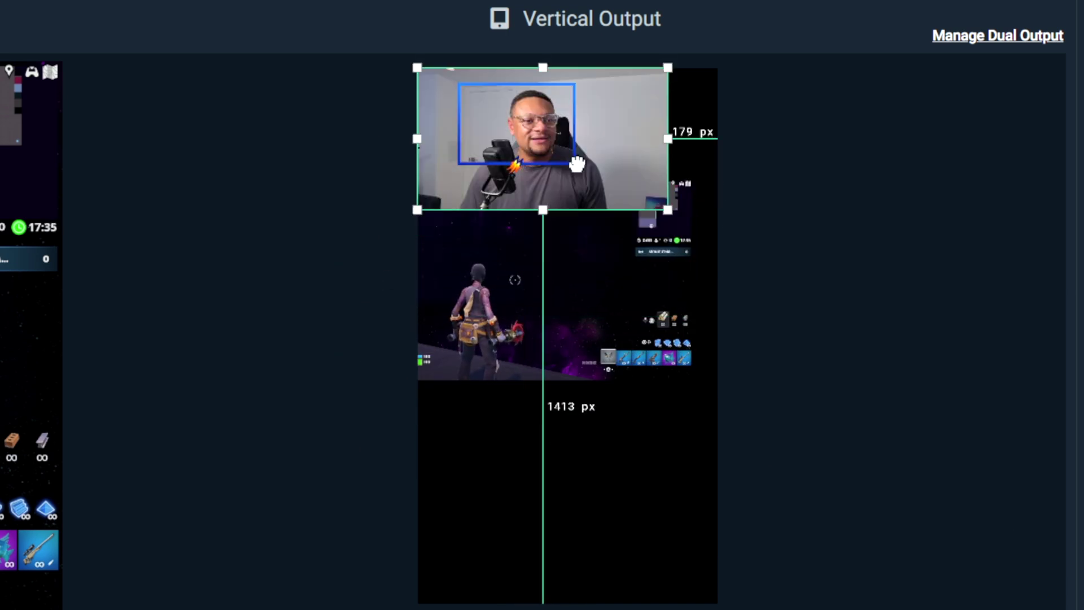
pyautogui.moveTo(661, 213); pyautogui.dragTo(736, 244)
pyautogui.moveTo(714, 201)
pyautogui.mouseDown()
pyautogui.moveTo(695, 201)
pyautogui.moveTo(714, 201)
pyautogui.mouseUp()
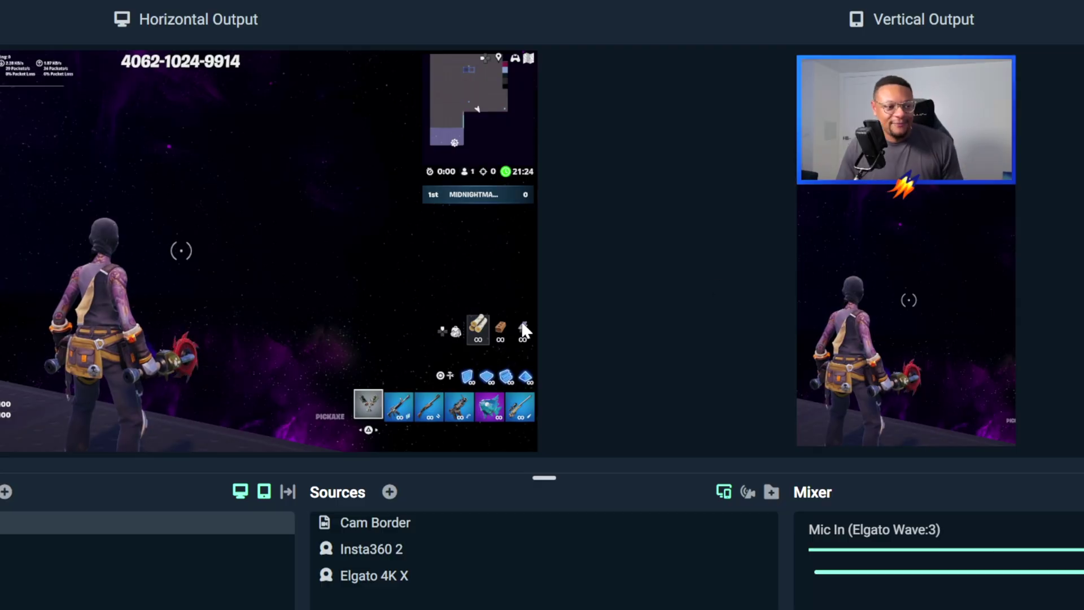
# Crop an Elgato 4K X gameplay copy to its stats bar and enlarge it under the webcam
pyautogui.click(438, 581)
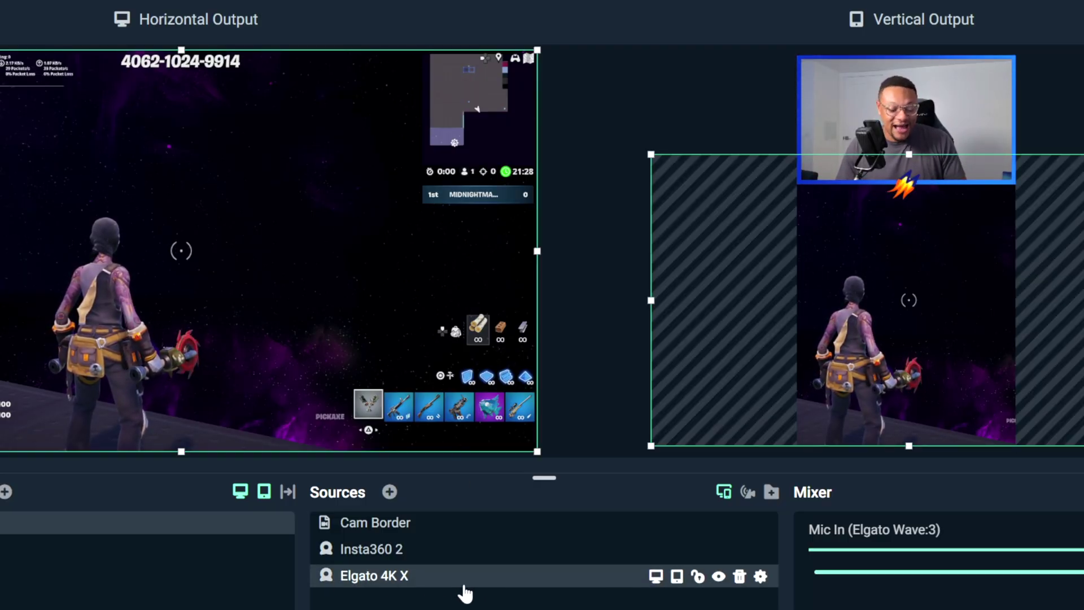
pyautogui.moveTo(467, 591); pyautogui.dragTo(513, 590)
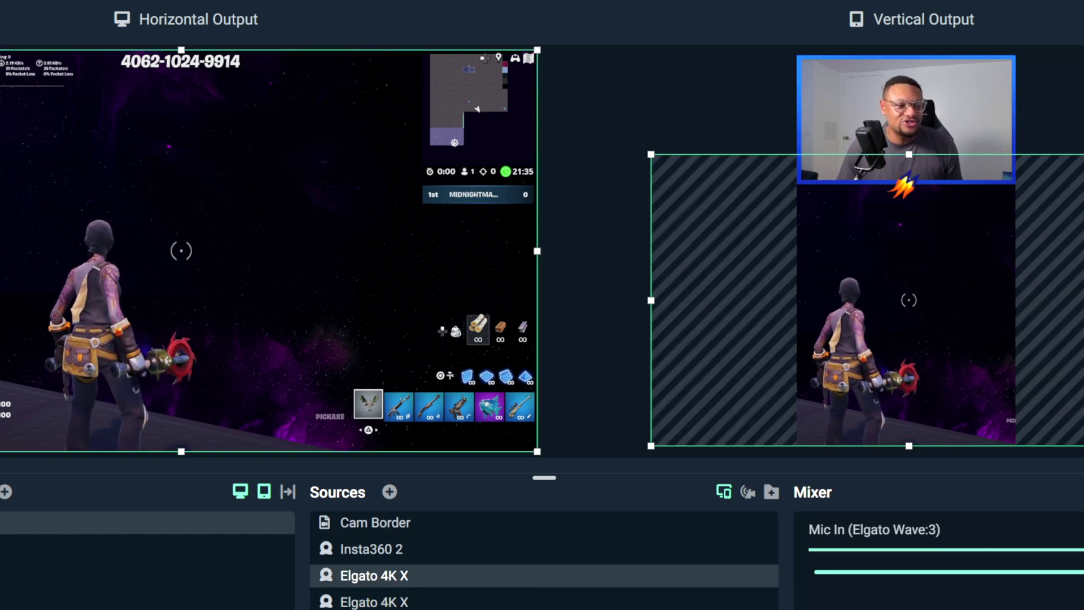
pyautogui.moveTo(965, 266); pyautogui.dragTo(902, 278)
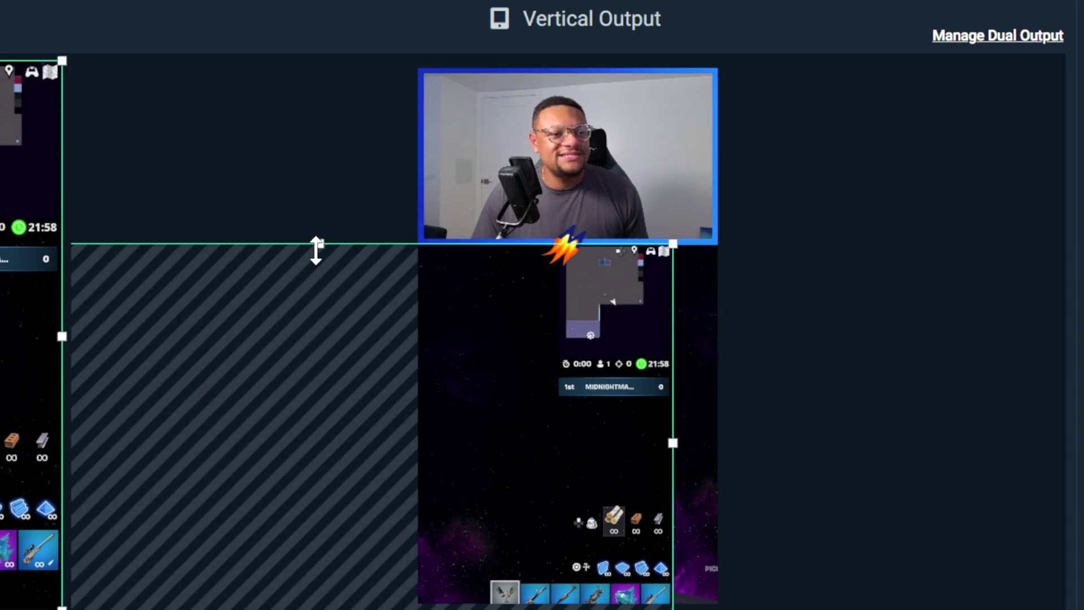
pyautogui.moveTo(316, 248); pyautogui.dragTo(314, 356)
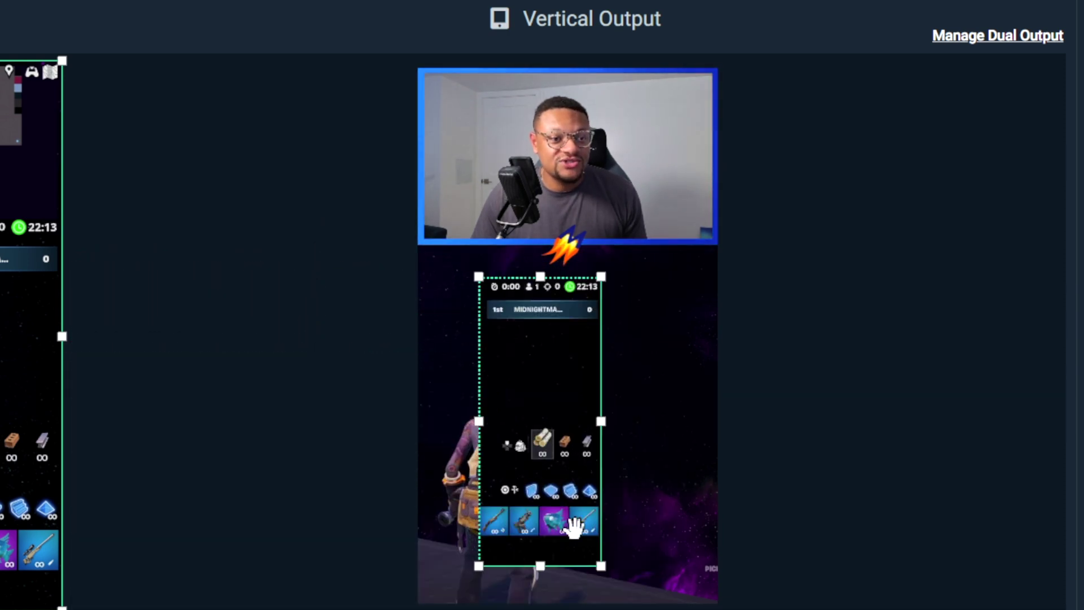
pyautogui.moveTo(547, 571); pyautogui.dragTo(570, 296)
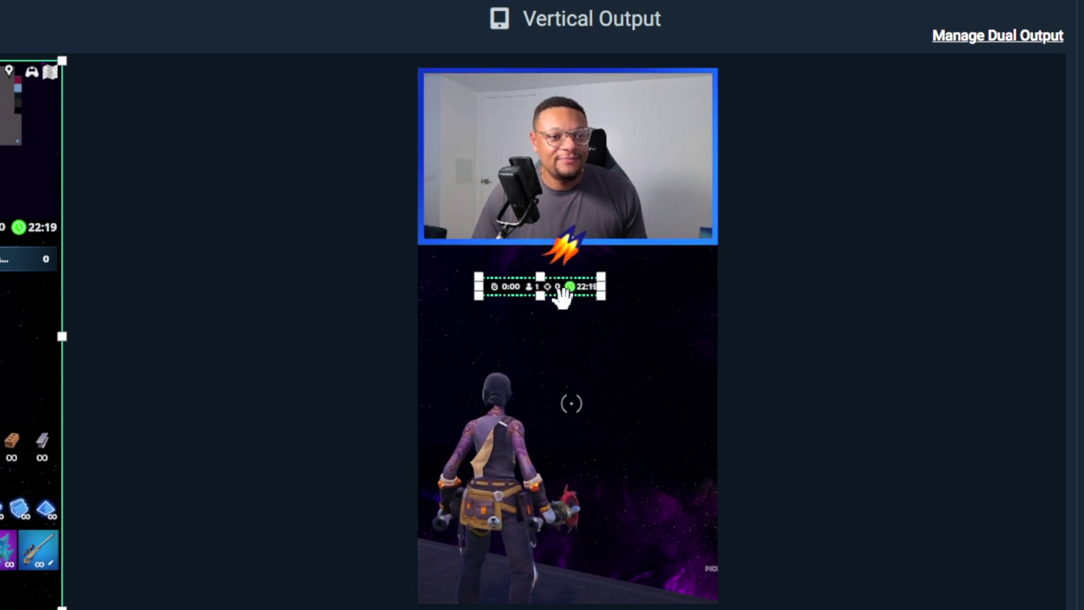
pyautogui.moveTo(599, 299)
pyautogui.mouseDown()
pyautogui.moveTo(659, 322)
pyautogui.moveTo(616, 269)
pyautogui.mouseUp()
pyautogui.click(235, 204)
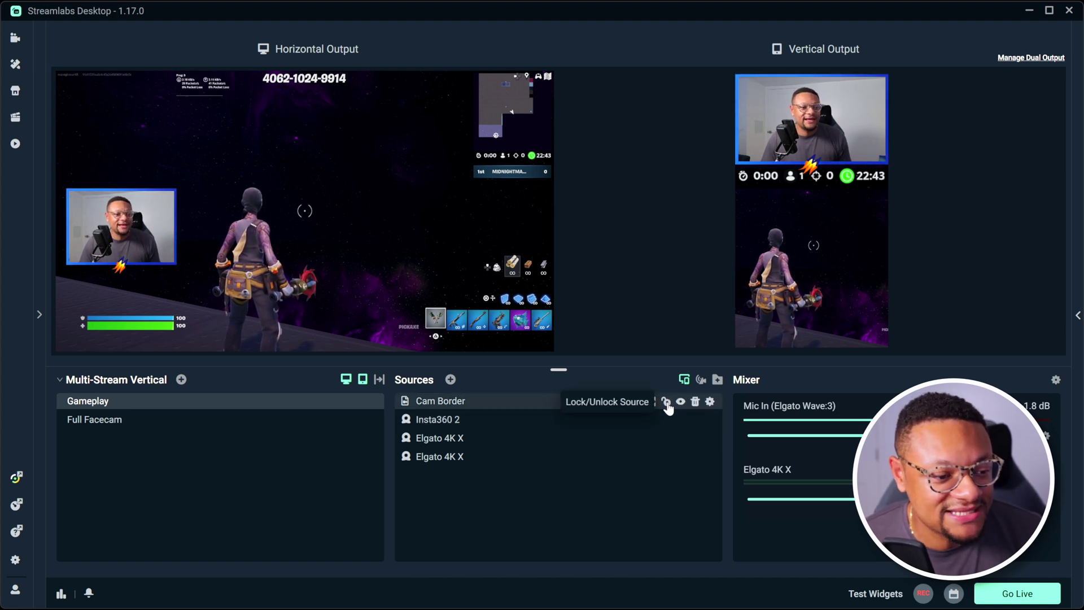
# Lock the Cam Border and Insta360 2 sources in the Sources panel
pyautogui.click(667, 403)
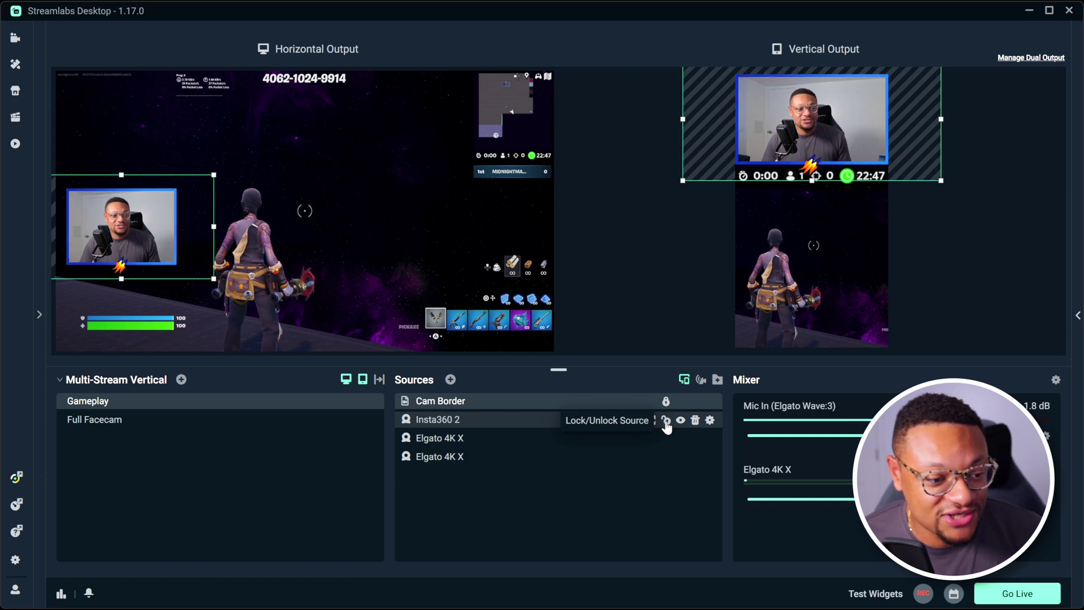
pyautogui.click(666, 420)
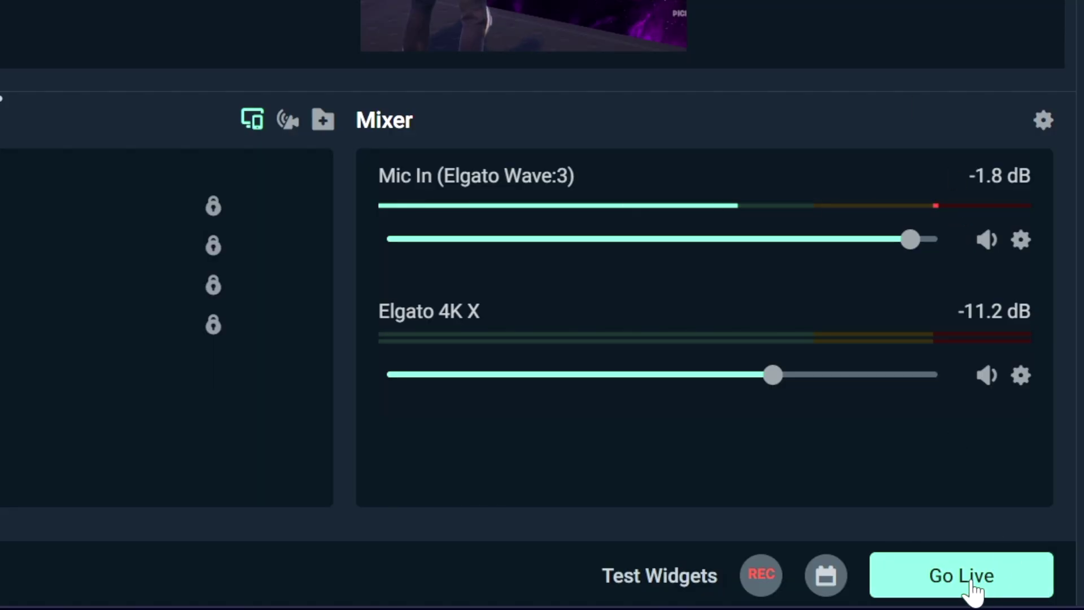
# Add TikTok as a streaming destination in the Go Live settings
pyautogui.click(1029, 593)
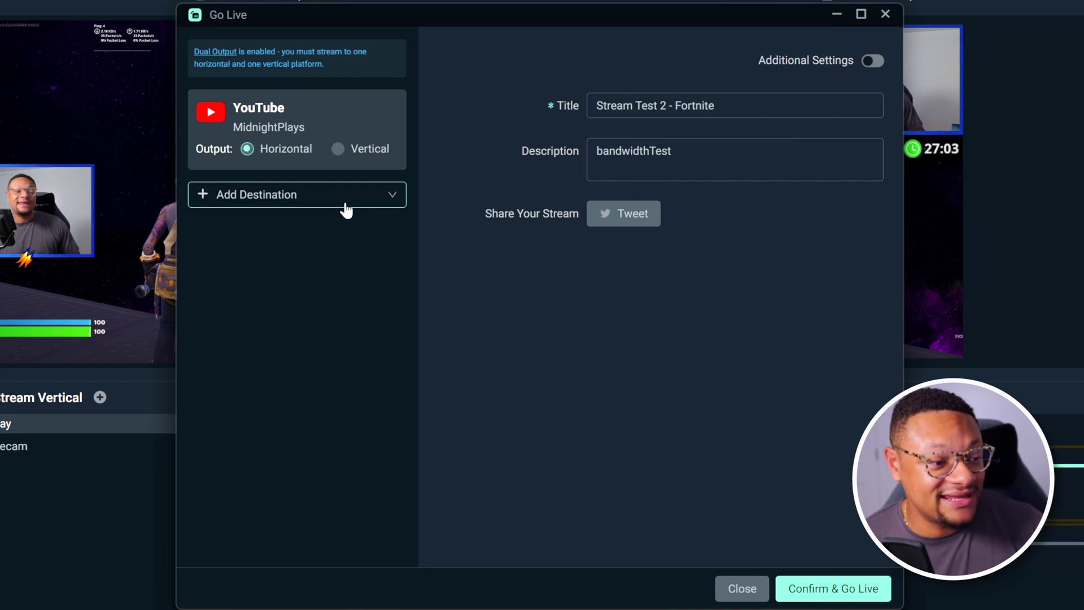
pyautogui.click(347, 209)
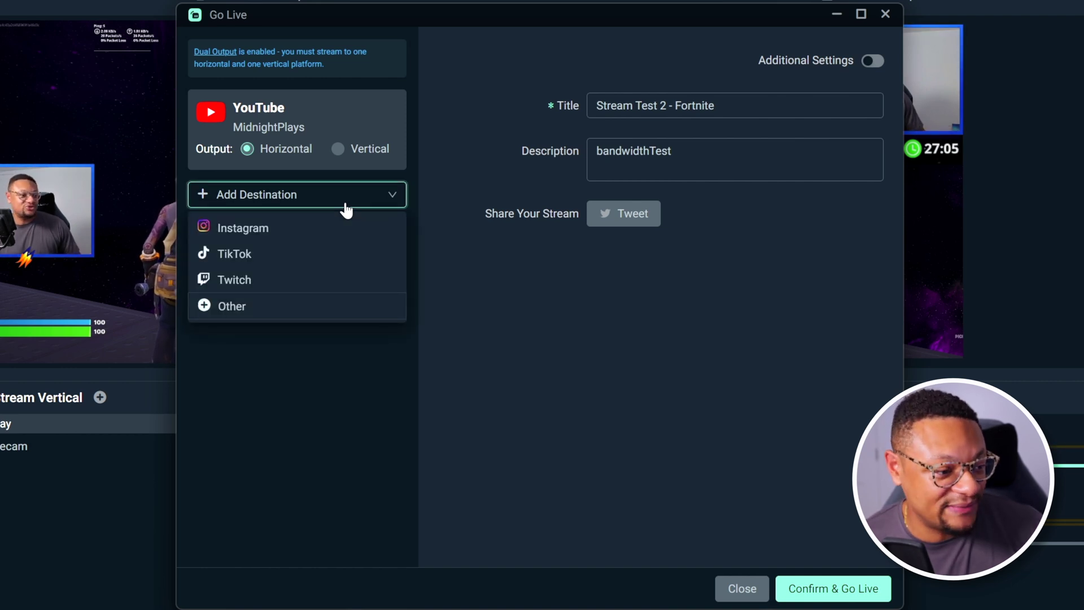
pyautogui.click(351, 257)
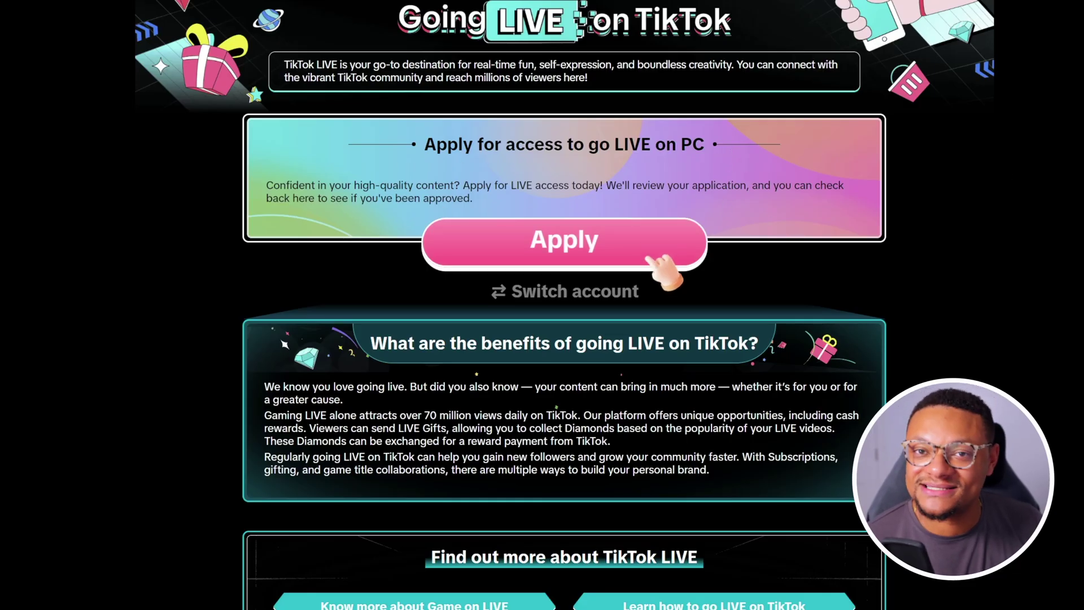
# Manually apply for TikTok PC LIVE with the YouTube channel link, 50+ viewers and a screenshot
pyautogui.click(648, 358)
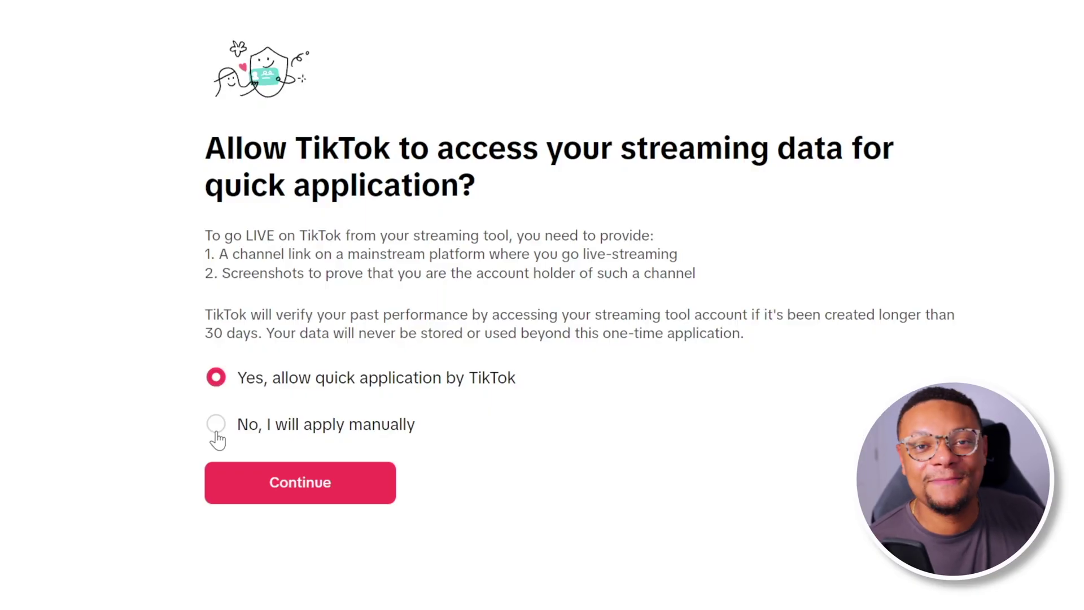
pyautogui.click(264, 477)
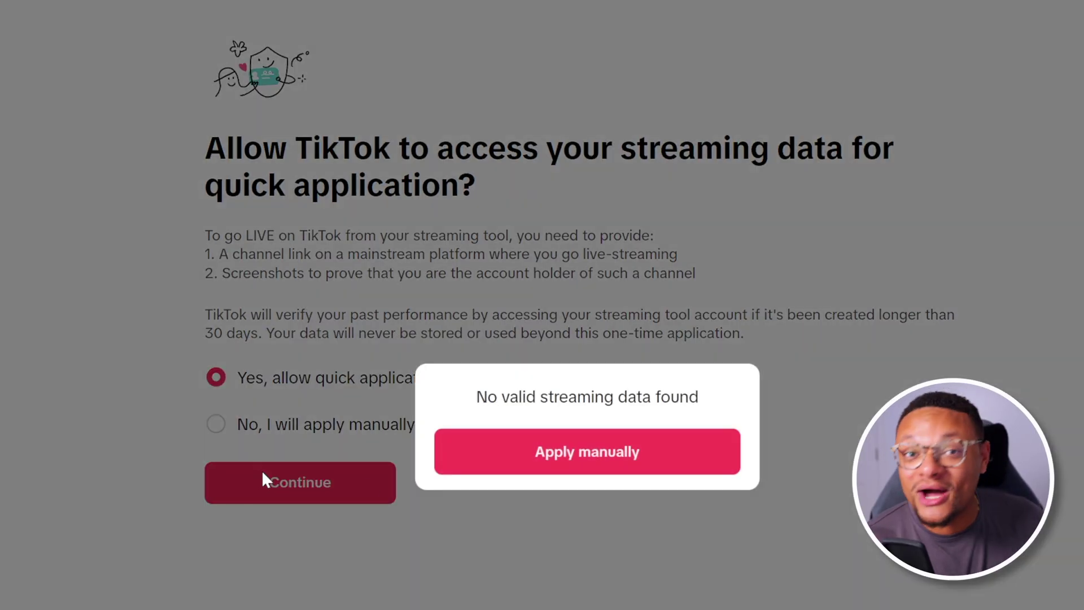
pyautogui.click(654, 454)
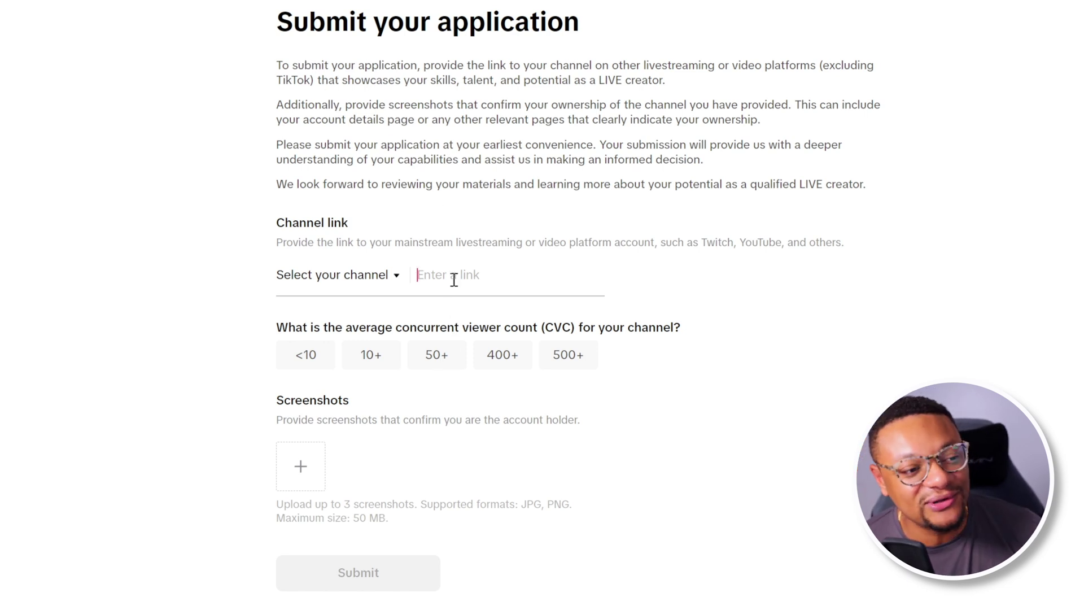
pyautogui.click(390, 281)
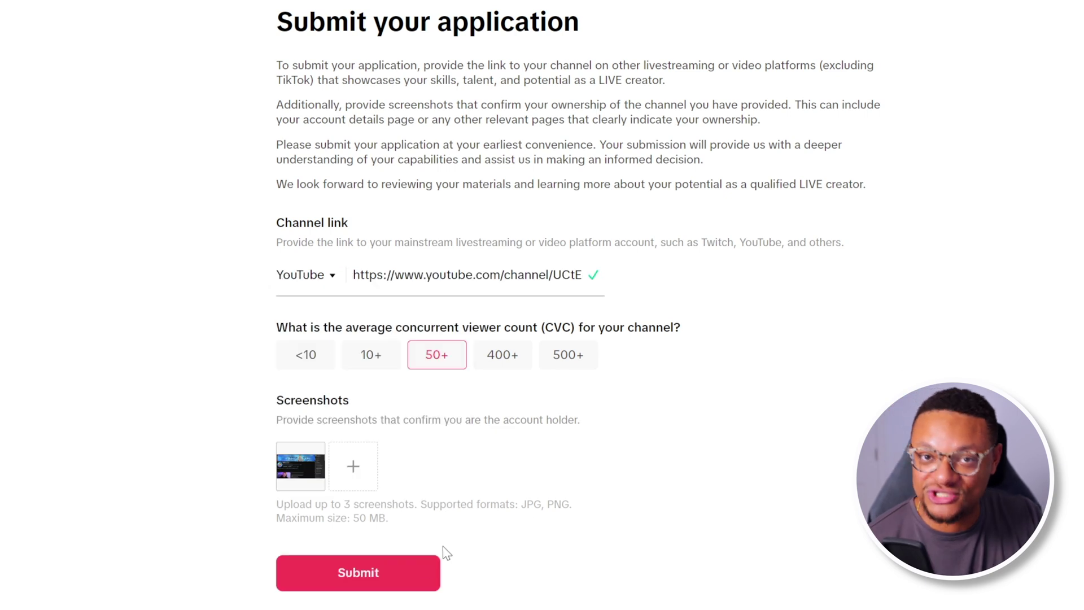
pyautogui.click(399, 575)
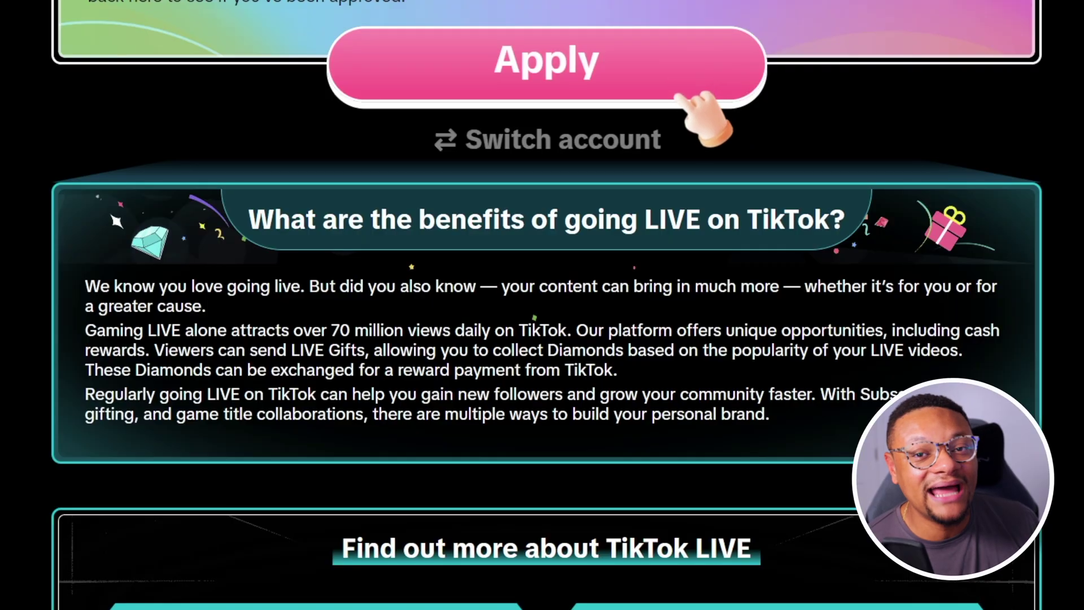
pyautogui.scroll(-5, 547, 305)
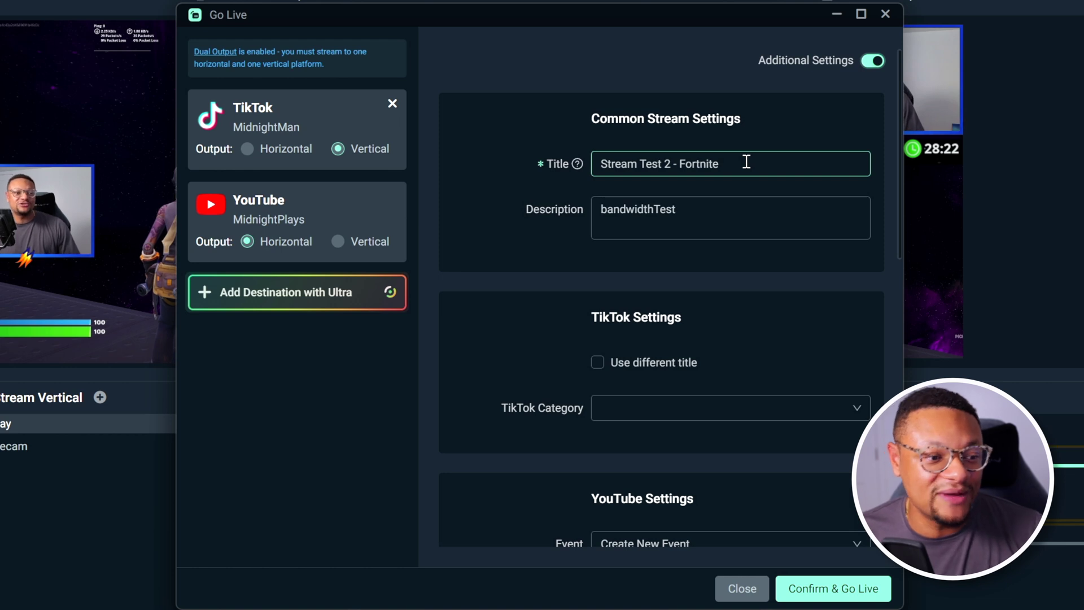
# Review the TikTok and YouTube settings; set title 'Fortnite Stream!' and description 'We cooking'
pyautogui.scroll(-5, 626, 396)
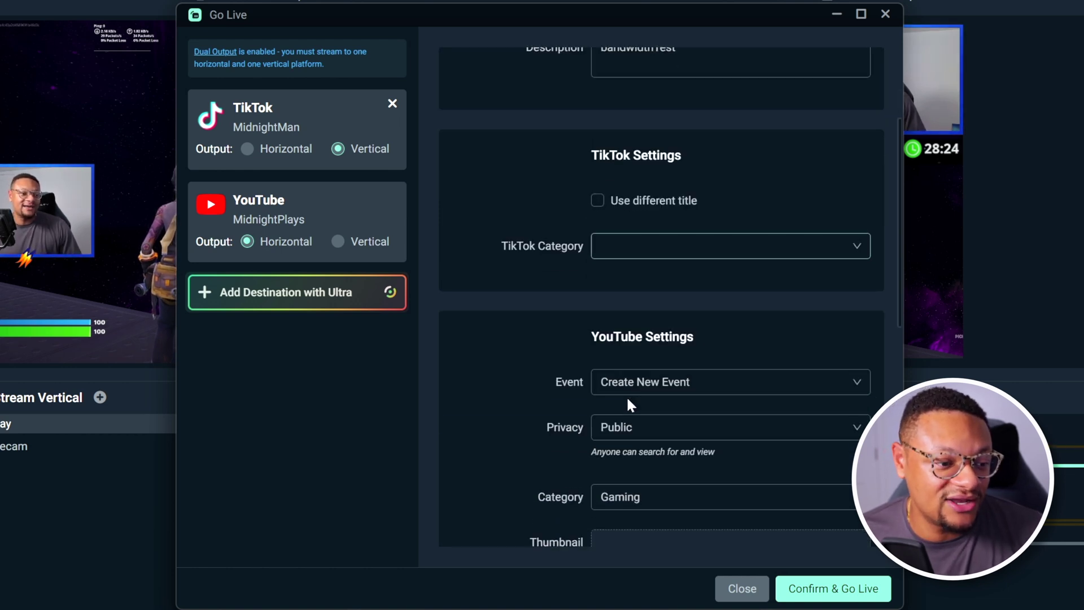
pyautogui.scroll(-3, 675, 310)
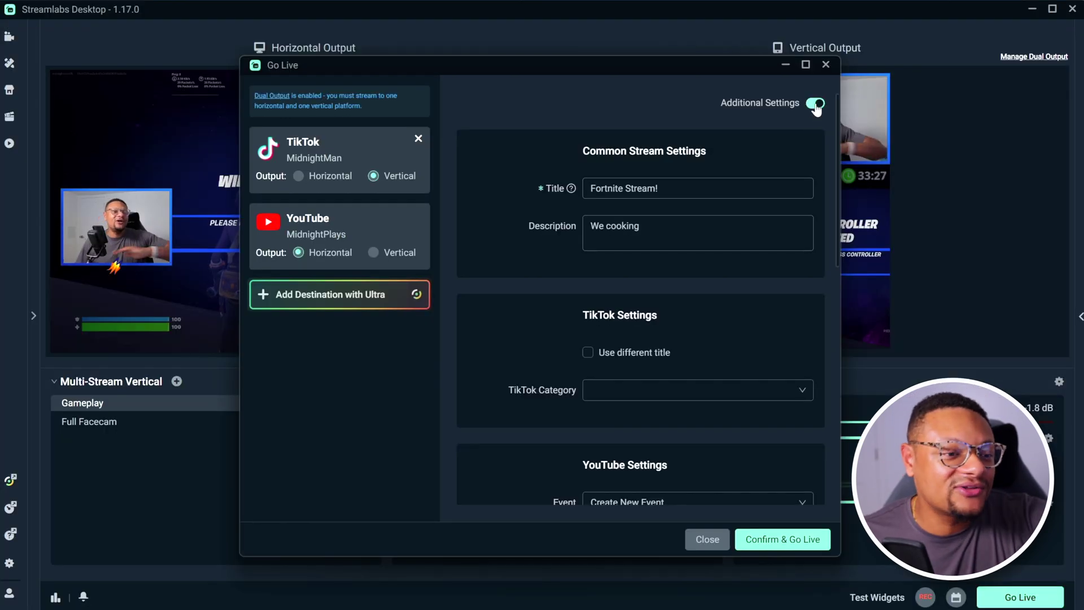
# Confirm and go live to TikTok and YouTube, show the Multistream chat, and start recording
pyautogui.click(816, 104)
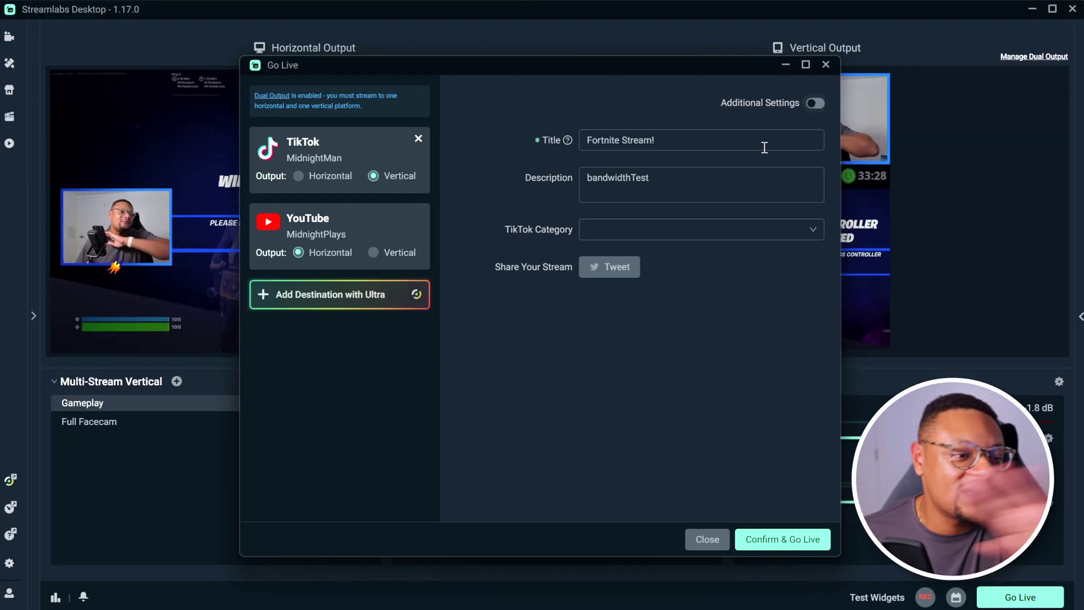
pyautogui.click(790, 545)
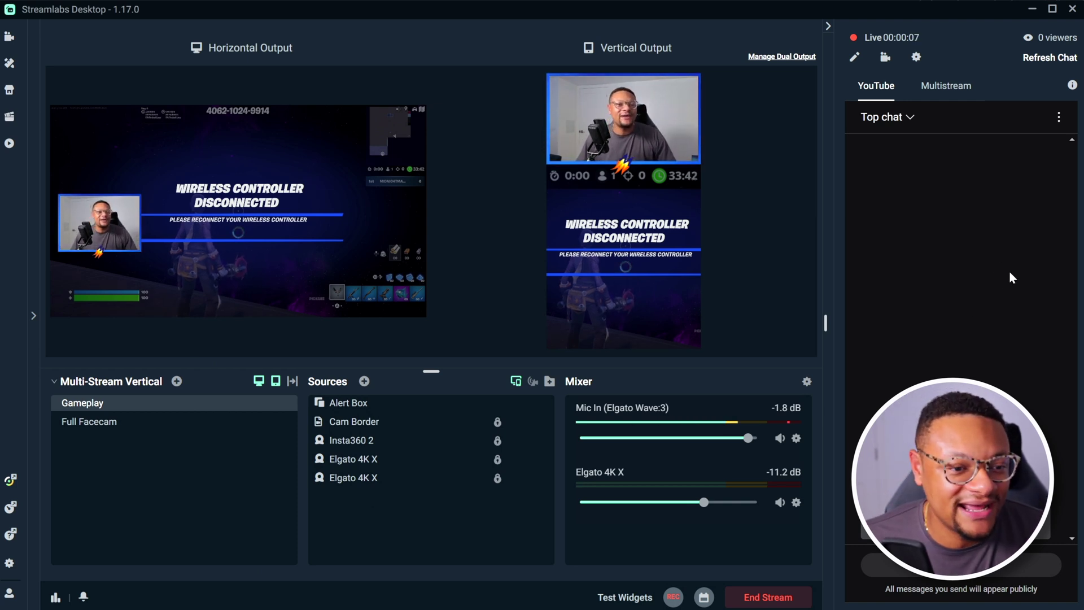
pyautogui.click(953, 96)
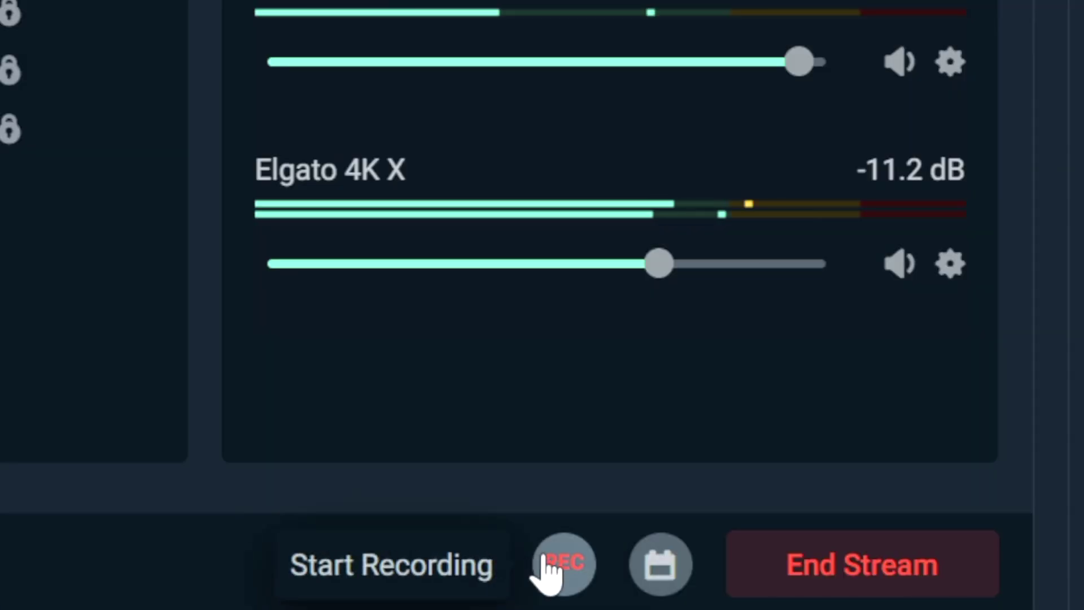
pyautogui.click(672, 597)
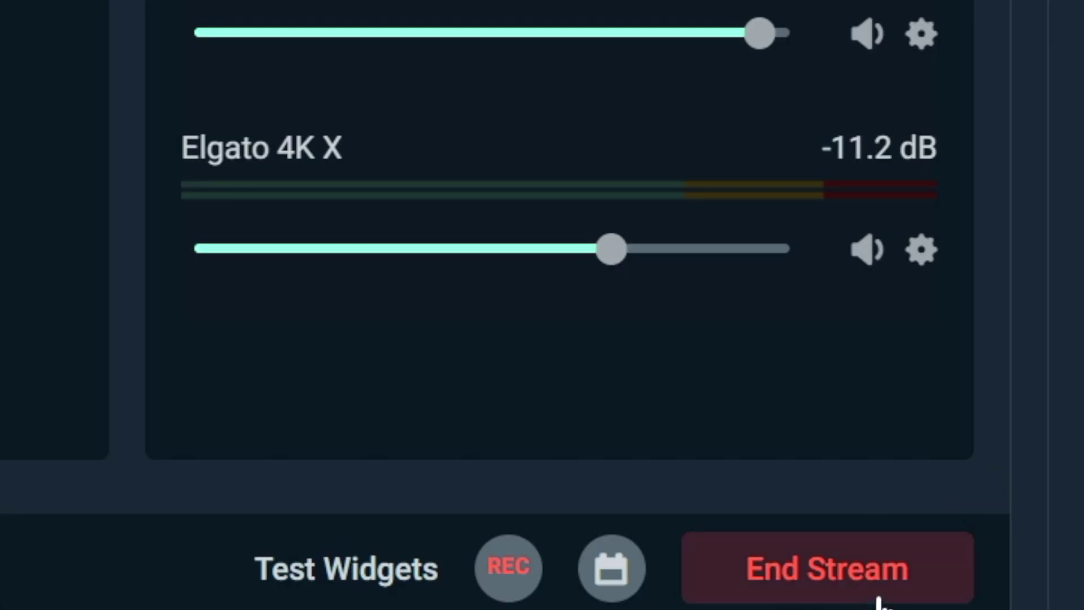
# End the TikTok and YouTube live stream so Streamlabs shows Offline
pyautogui.click(822, 589)
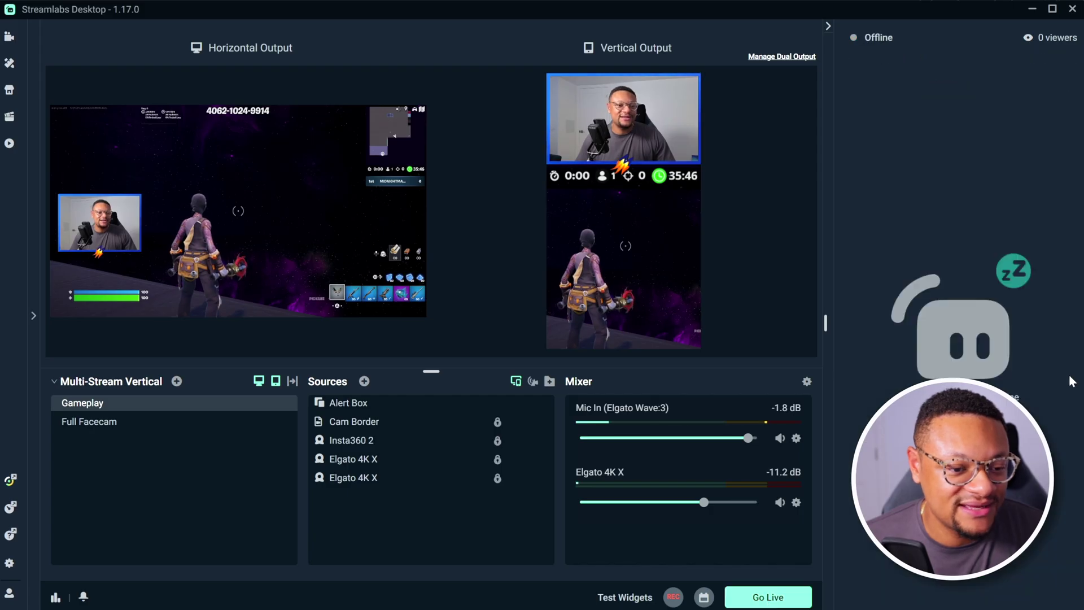